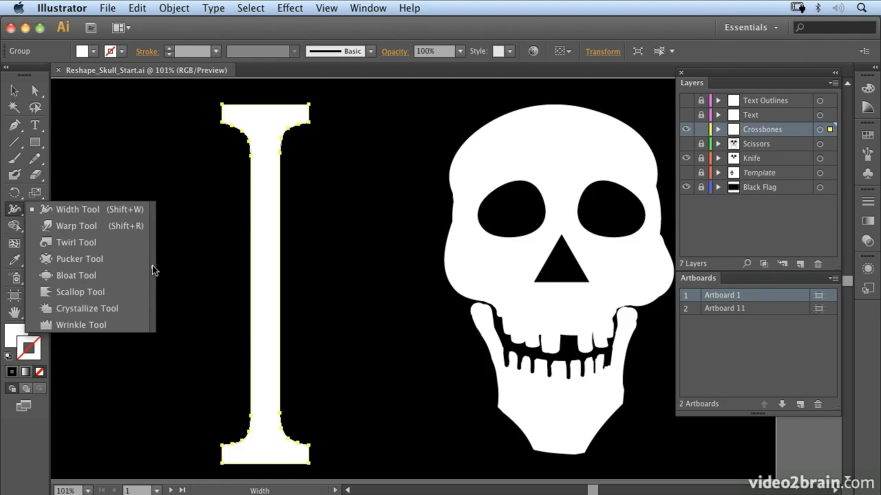
Float the Width tool group as a separate palette and bloat the serifs of the letter I into rounded bone knobs.
left_click(153, 270)
left_click_drag(113, 220, 416, 97)
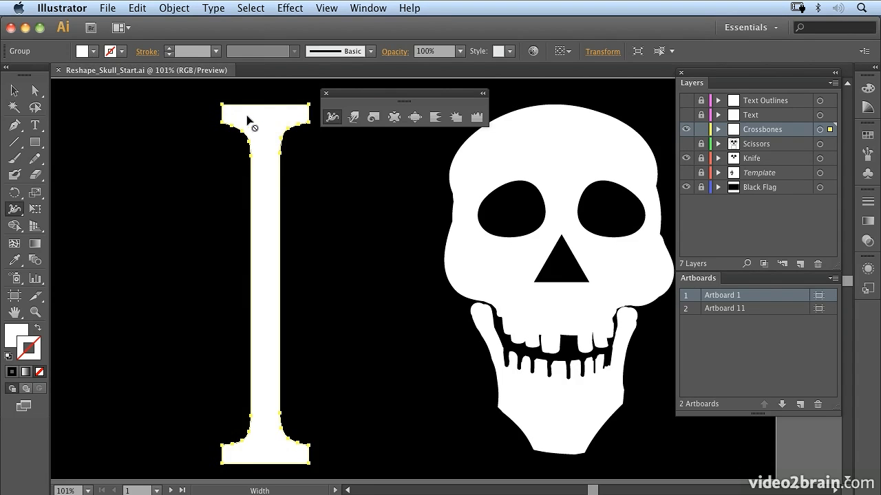
left_click(415, 118)
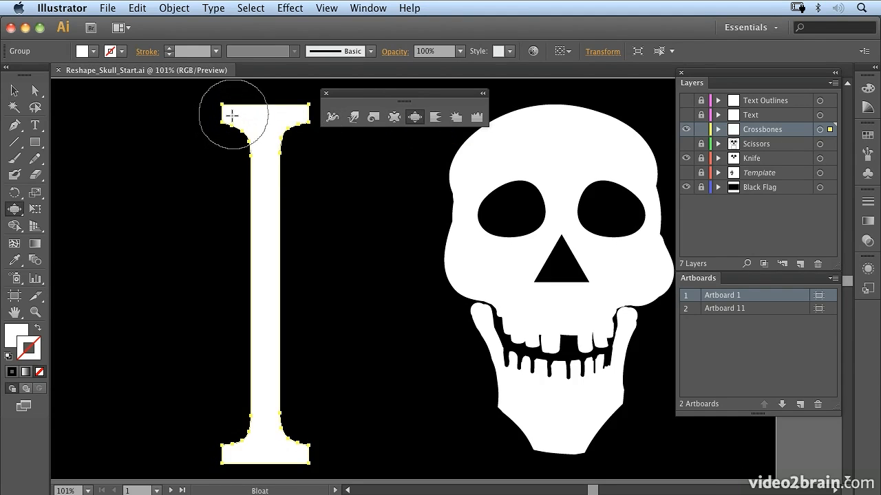
left_click_drag(232, 115, 233, 117)
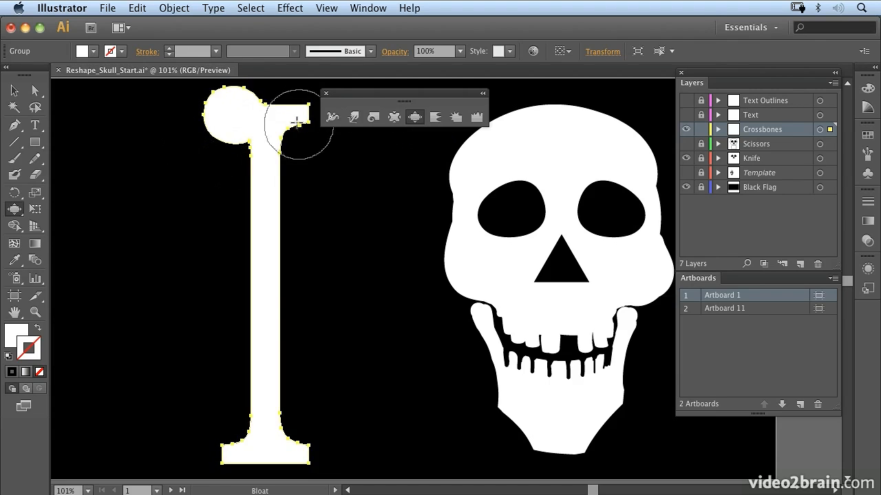
mouse_move(301, 114)
left_mouse_down()
mouse_move(281, 128)
mouse_move(296, 135)
left_mouse_up()
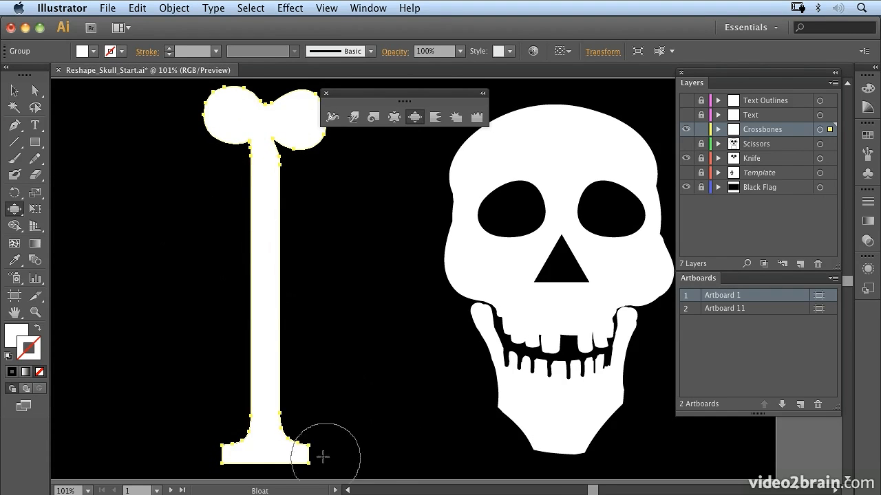
mouse_move(301, 453)
left_mouse_down()
mouse_move(257, 435)
mouse_move(222, 441)
mouse_move(232, 454)
mouse_move(246, 449)
left_mouse_up()
Try puckering the bone's upper neck below the knobs, and undo the distortion.
left_click(395, 118)
mouse_move(285, 131)
left_mouse_down()
mouse_move(268, 145)
mouse_move(234, 148)
mouse_move(234, 169)
mouse_move(222, 162)
left_mouse_up()
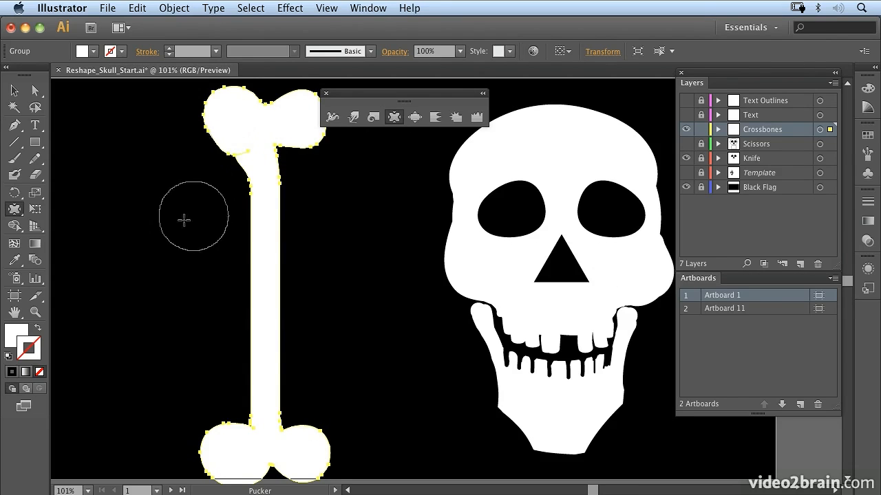
key("v")
key("super+z")
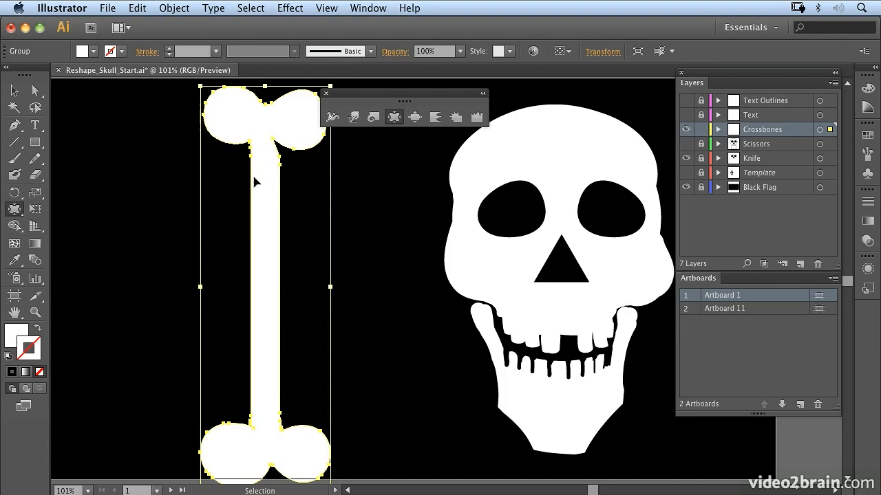
Set the Bloat tool's intensity to 10% with the pressure pen option off.
left_click(415, 119)
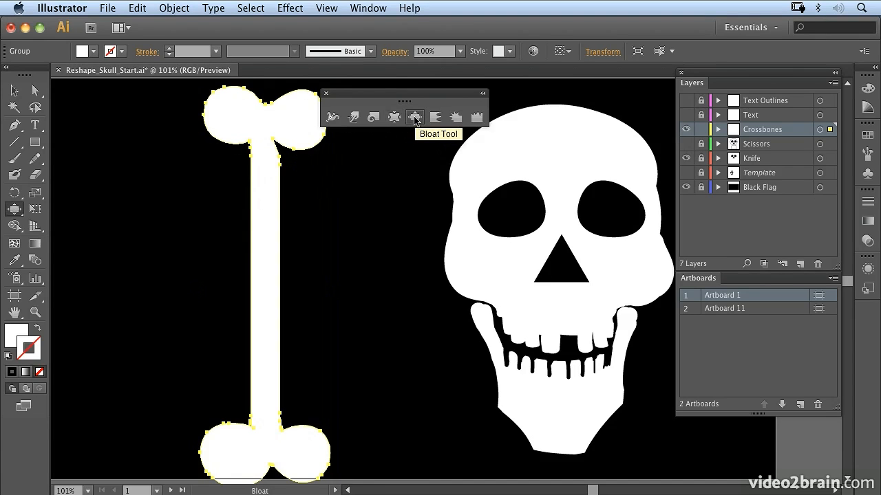
double_click(415, 118)
left_click_drag(438, 97, 597, 100)
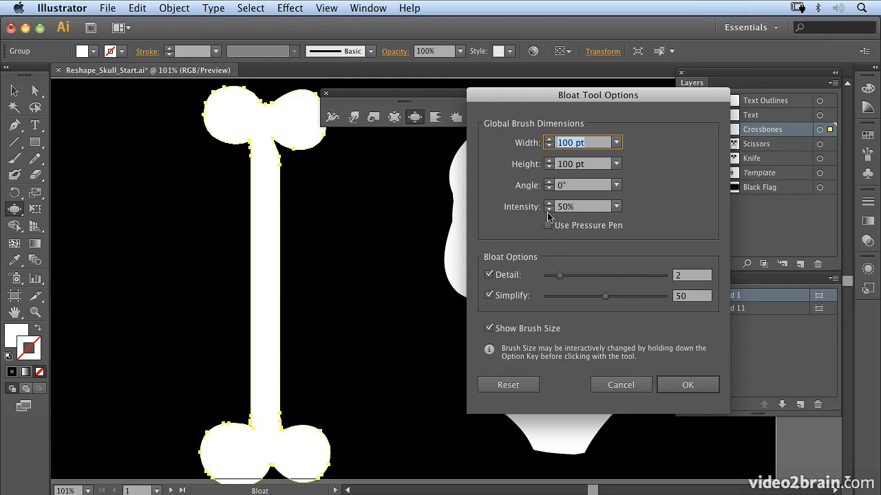
left_click(617, 207)
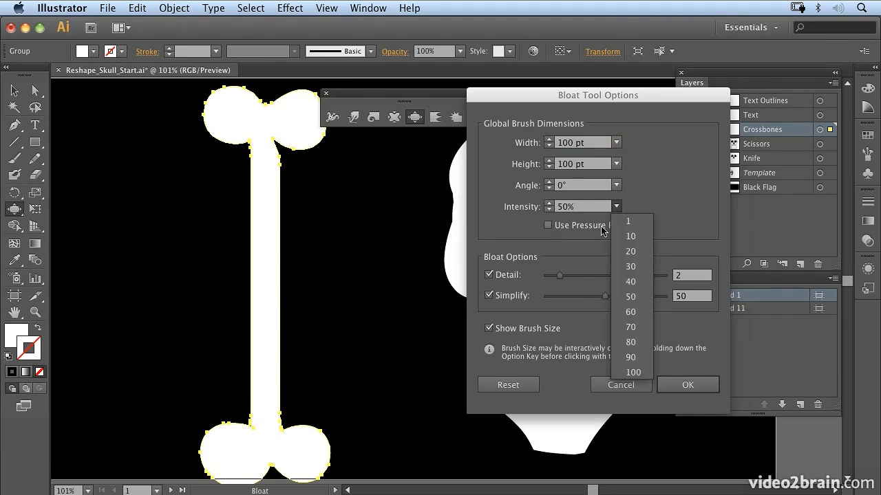
left_click(635, 240)
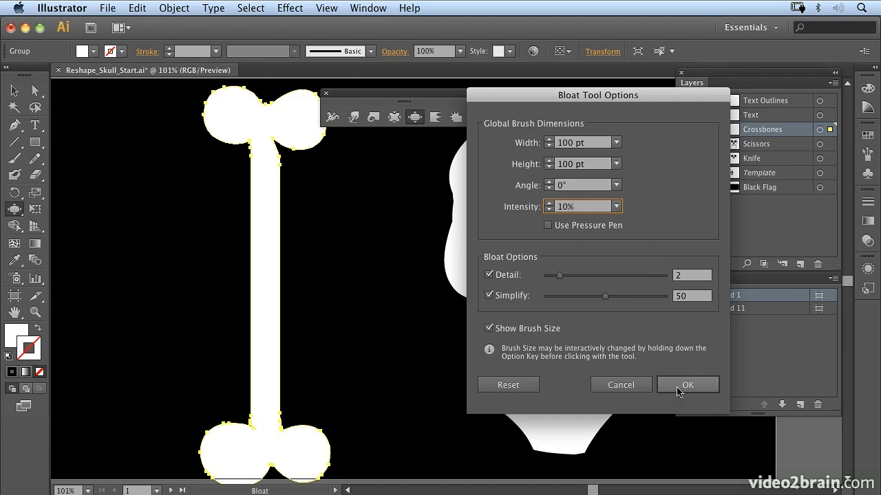
left_click(549, 226)
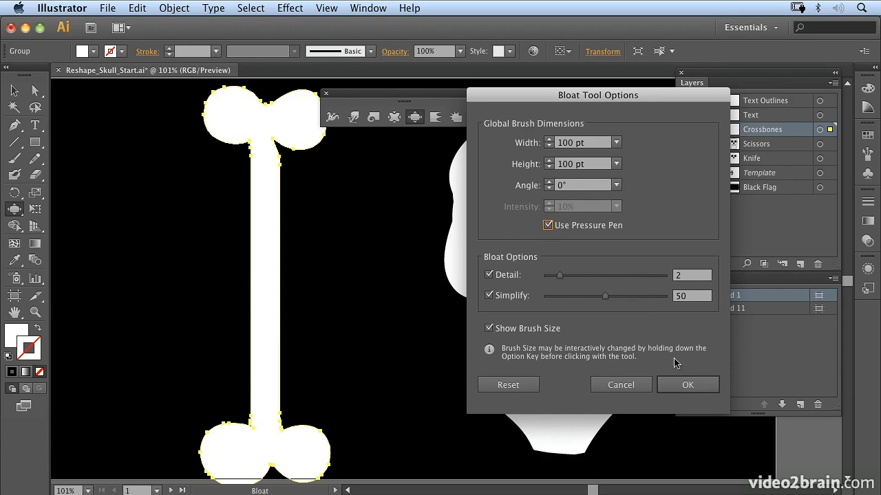
left_click(549, 226)
left_click(709, 387)
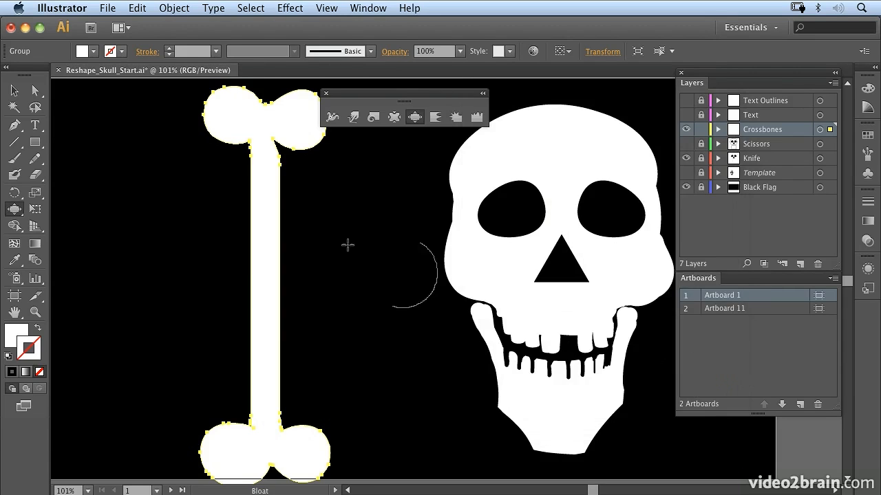
Bloat the bone's upper-left knob, the neck beneath it and the lower-right knob slightly.
mouse_move(222, 122)
left_mouse_down()
mouse_move(224, 137)
mouse_move(255, 108)
mouse_move(295, 134)
mouse_move(272, 152)
mouse_move(269, 143)
left_mouse_up()
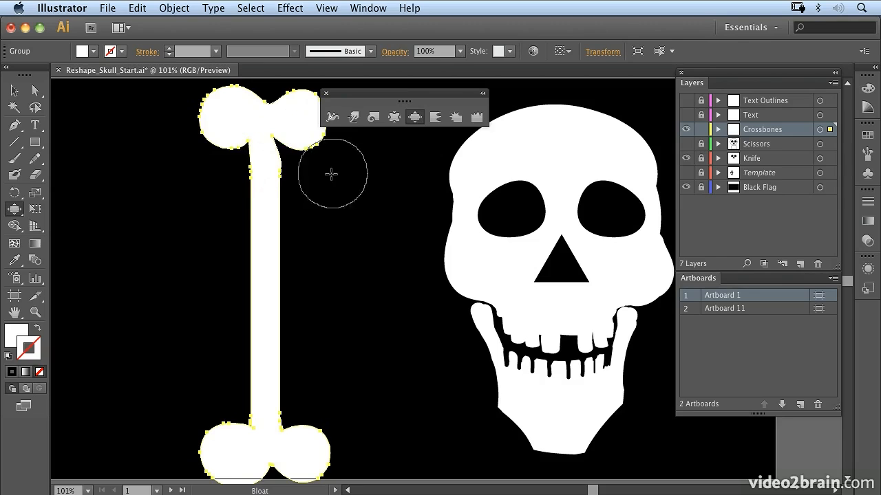
mouse_move(277, 206)
left_mouse_down()
mouse_move(275, 167)
mouse_move(291, 173)
left_mouse_up()
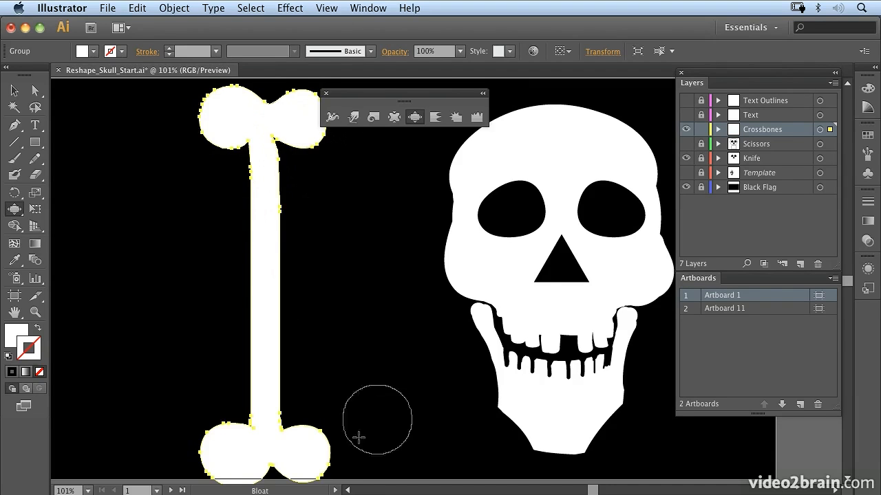
left_click_drag(305, 441, 308, 446)
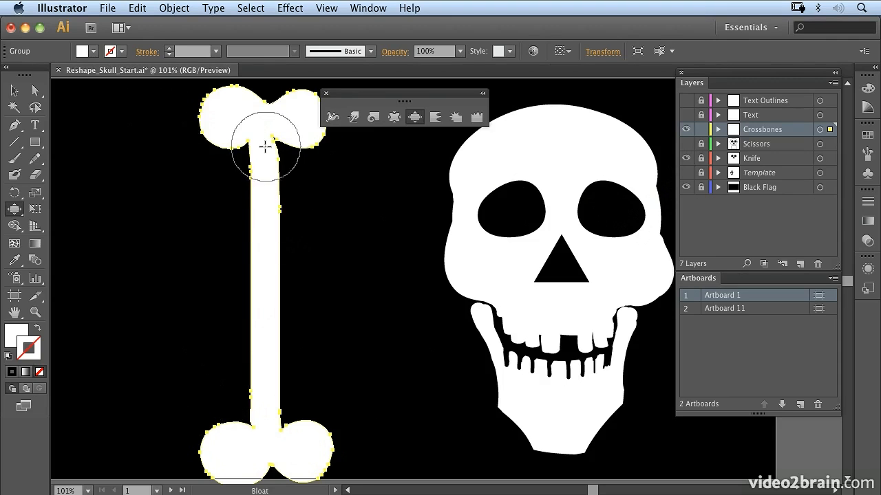
Bloat along the bone's shaft to make it uneven, and enlarge its lower-right and upper-left knobs.
mouse_move(265, 149)
left_mouse_down()
mouse_move(253, 466)
mouse_move(267, 410)
left_mouse_up()
left_click(273, 235)
left_click(270, 166)
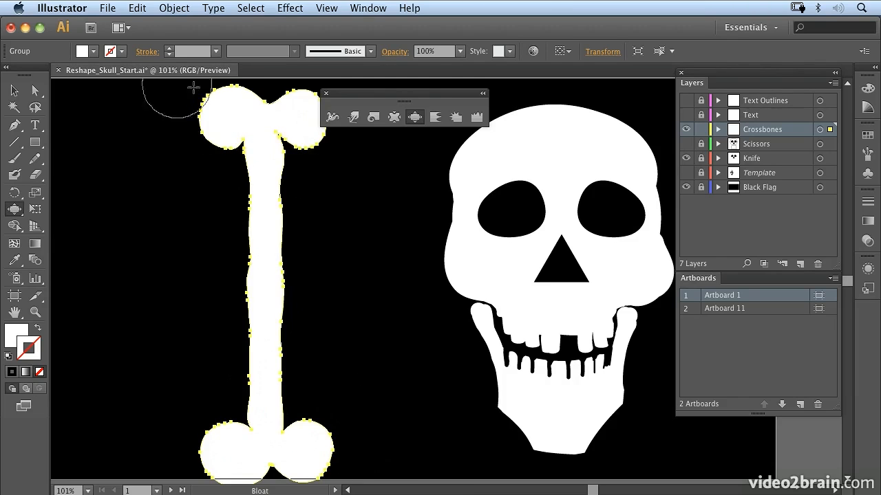
left_click(294, 432)
left_click(273, 434)
mouse_move(277, 430)
left_mouse_down()
mouse_move(281, 422)
mouse_move(283, 439)
mouse_move(293, 440)
mouse_move(295, 429)
mouse_move(318, 439)
mouse_move(309, 424)
mouse_move(312, 449)
left_mouse_up()
mouse_move(216, 121)
left_mouse_down()
mouse_move(222, 134)
mouse_move(227, 113)
left_mouse_up()
Rotate the bone so it lies diagonally from upper left to lower right beside the skull.
left_click(13, 93)
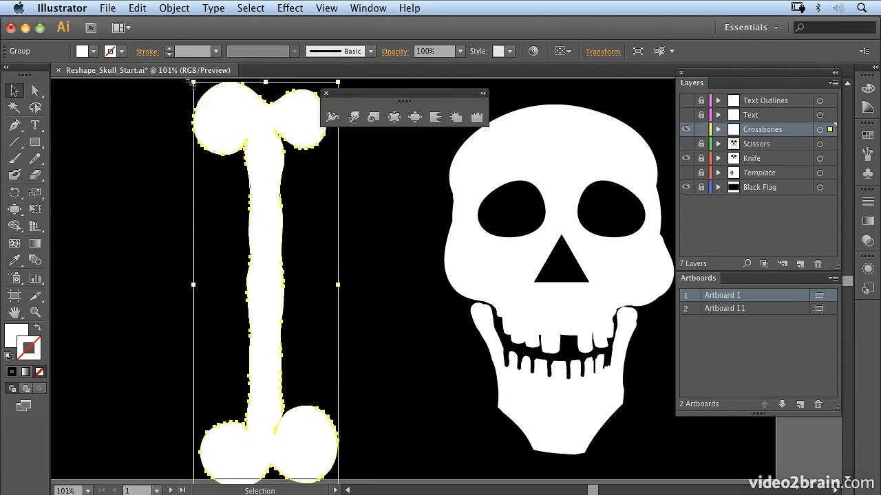
mouse_move(191, 281)
left_mouse_down()
mouse_move(183, 309)
mouse_move(273, 361)
mouse_move(255, 358)
mouse_move(289, 361)
mouse_move(292, 370)
left_mouse_up()
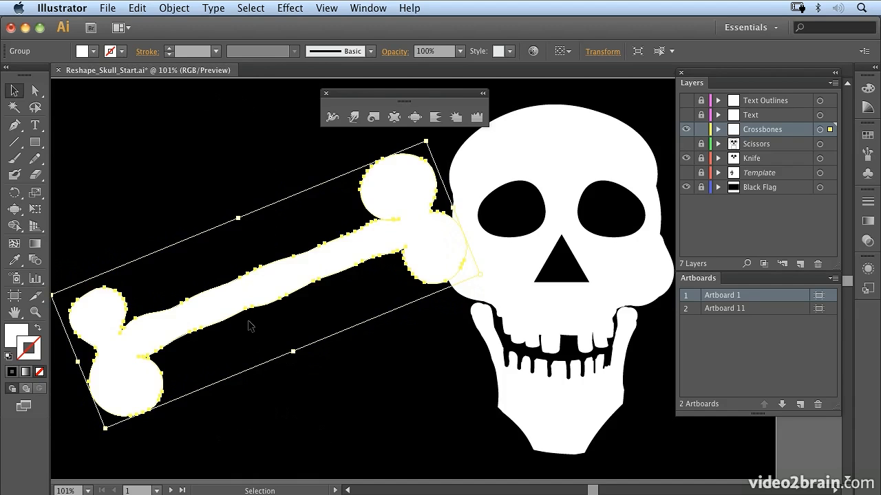
left_click_drag(237, 215, 290, 252)
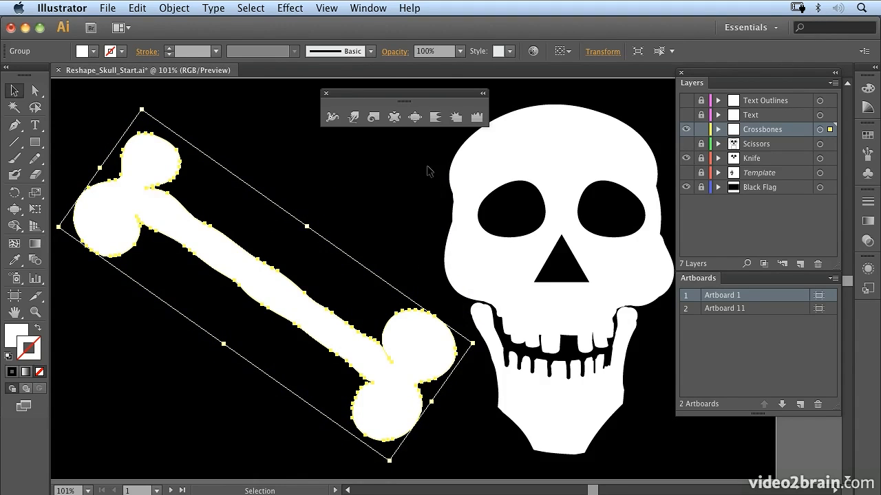
Push in the upper and lower edges of the bone's shaft slightly with the Warp tool.
left_click(353, 118)
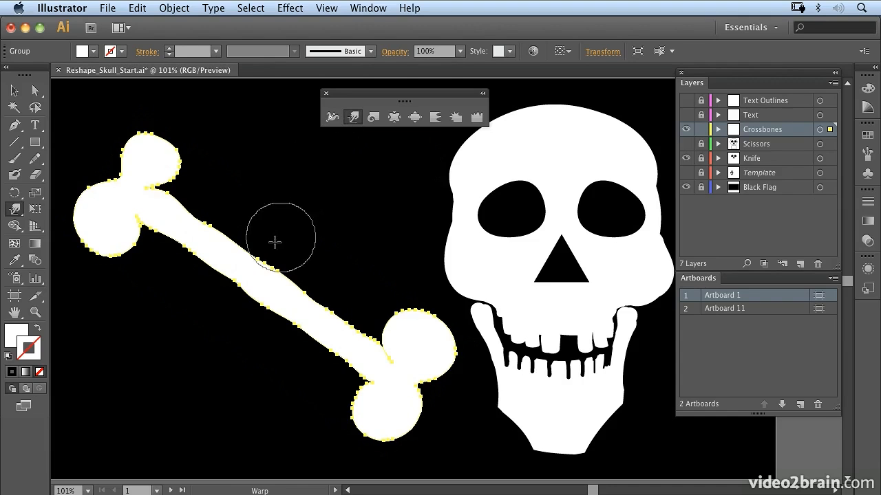
left_click_drag(292, 261, 275, 274)
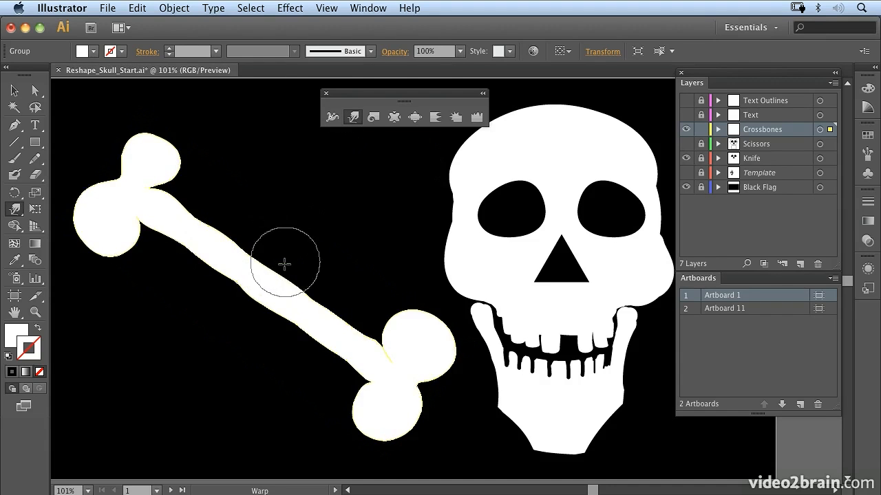
left_click_drag(240, 312, 271, 296)
mouse_move(186, 281)
left_mouse_down()
mouse_move(215, 265)
mouse_move(194, 299)
mouse_move(205, 303)
mouse_move(239, 287)
mouse_move(208, 286)
left_mouse_up()
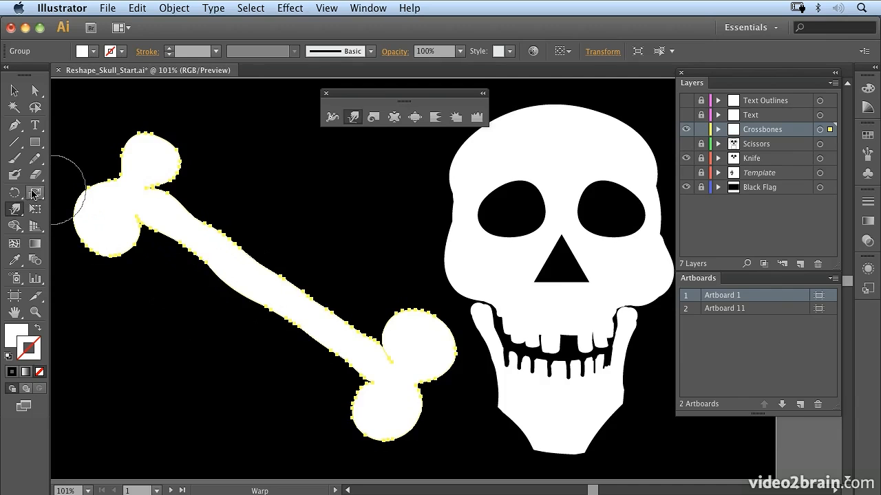
Set the Warp tool's intensity to 40%.
double_click(13, 209)
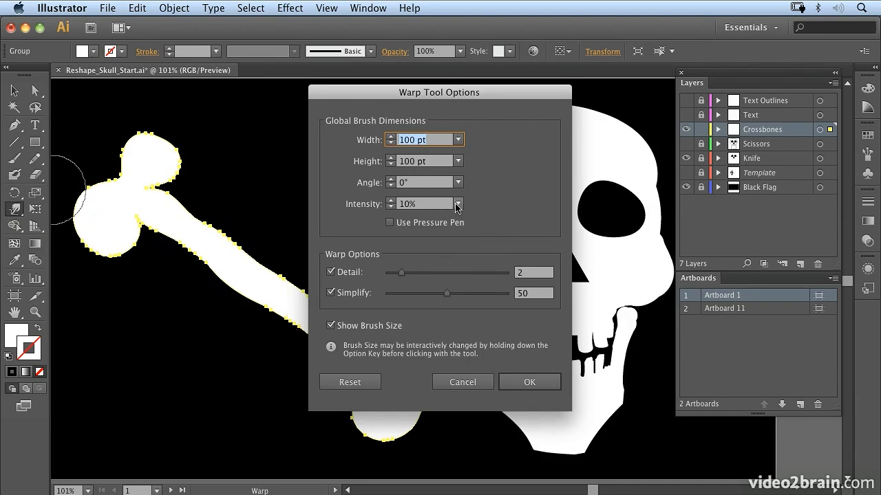
left_click(458, 204)
left_click(478, 281)
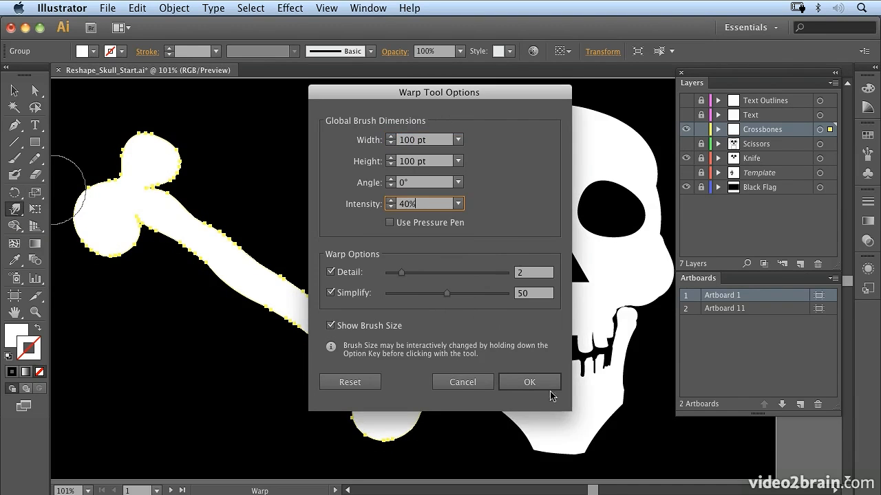
left_click(538, 384)
Warp the bone's shaft, the knobs at both ends and the upper neck into a more irregular, natural shape.
left_click_drag(225, 328, 274, 316)
mouse_move(156, 202)
left_mouse_down()
mouse_move(170, 197)
mouse_move(152, 142)
mouse_move(188, 136)
left_mouse_up()
left_click_drag(140, 157, 112, 137)
left_click_drag(166, 170, 188, 156)
left_click_drag(100, 205, 86, 182)
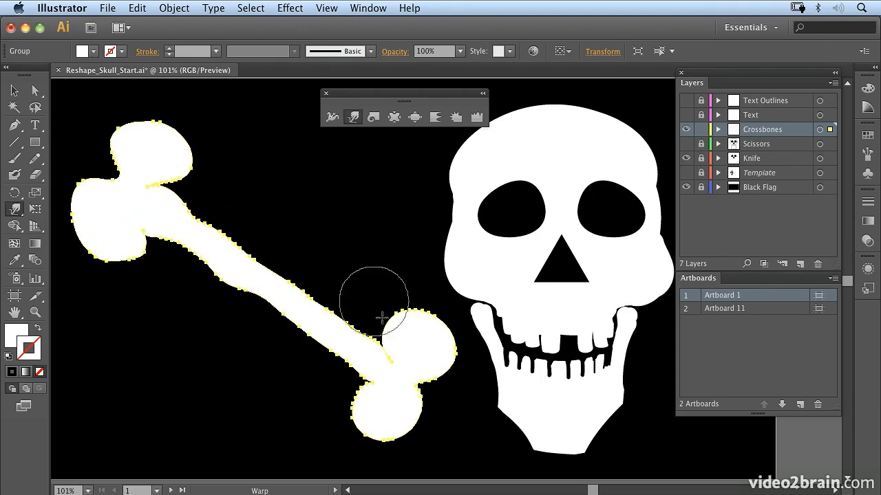
mouse_move(434, 342)
left_mouse_down()
mouse_move(451, 375)
mouse_move(432, 374)
mouse_move(450, 376)
mouse_move(421, 404)
mouse_move(386, 401)
mouse_move(431, 421)
mouse_move(359, 382)
mouse_move(368, 386)
mouse_move(392, 351)
mouse_move(372, 356)
mouse_move(318, 318)
mouse_move(332, 311)
mouse_move(321, 314)
mouse_move(318, 337)
mouse_move(323, 329)
mouse_move(332, 337)
mouse_move(371, 332)
mouse_move(357, 365)
mouse_move(384, 373)
left_mouse_up()
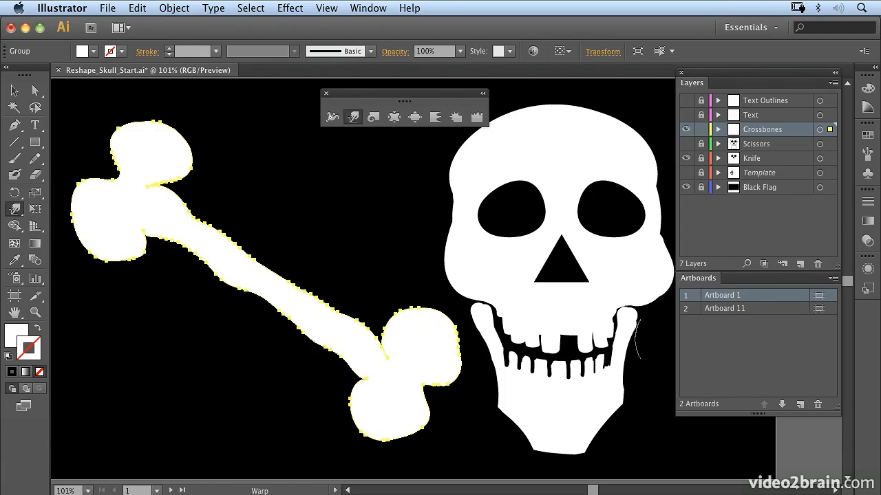
left_click_drag(154, 185, 174, 201)
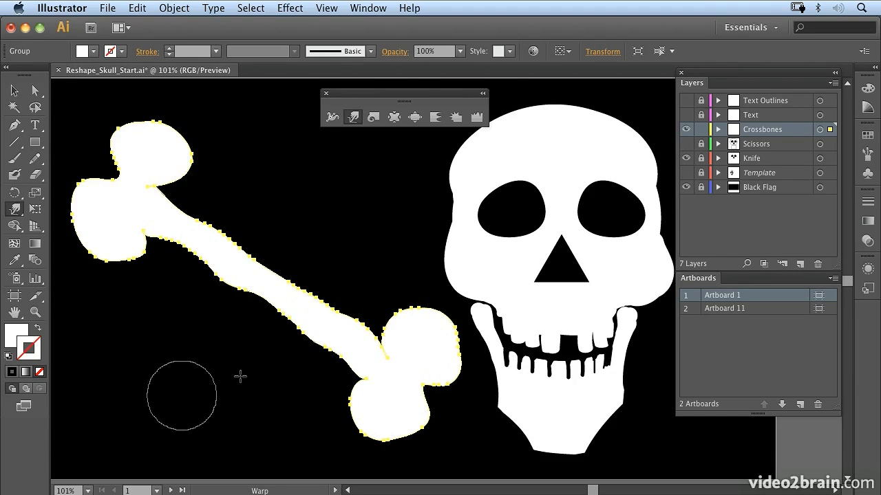
Deselect the bone and resize the Warp brush to a wide ellipse nearly as broad as the skull's cranium.
left_click_drag(444, 93, 329, 101)
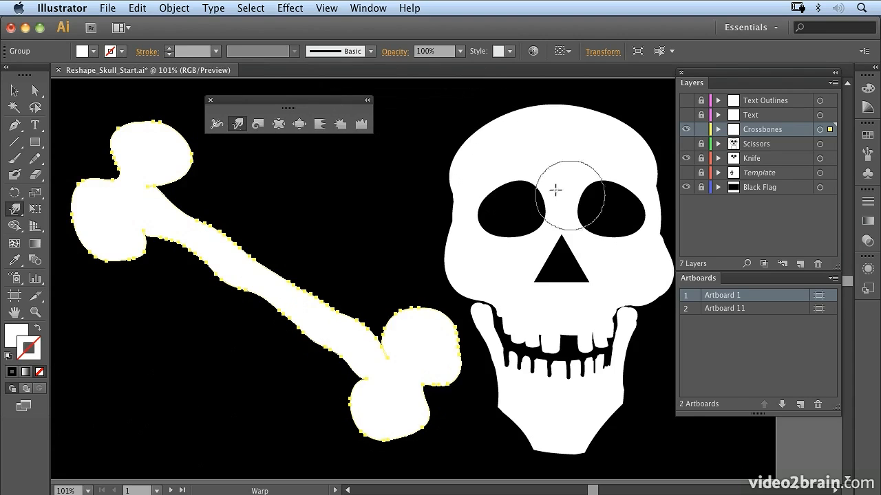
key("v")
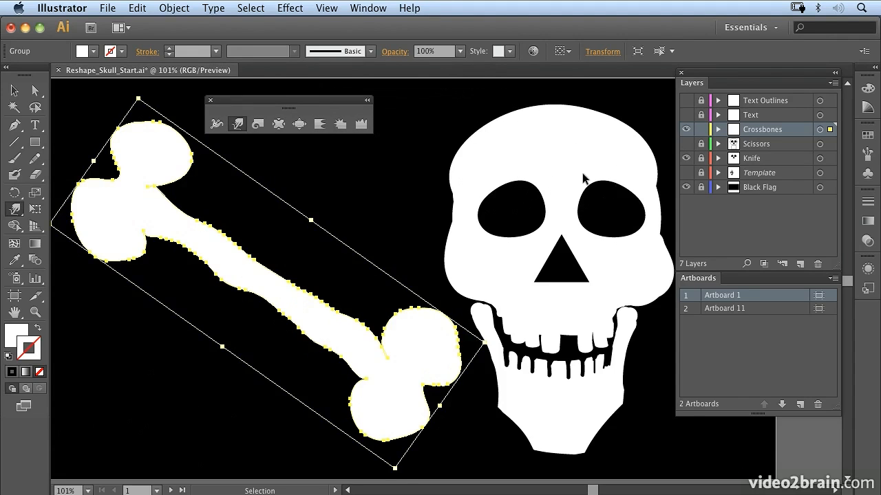
key("super+minus")
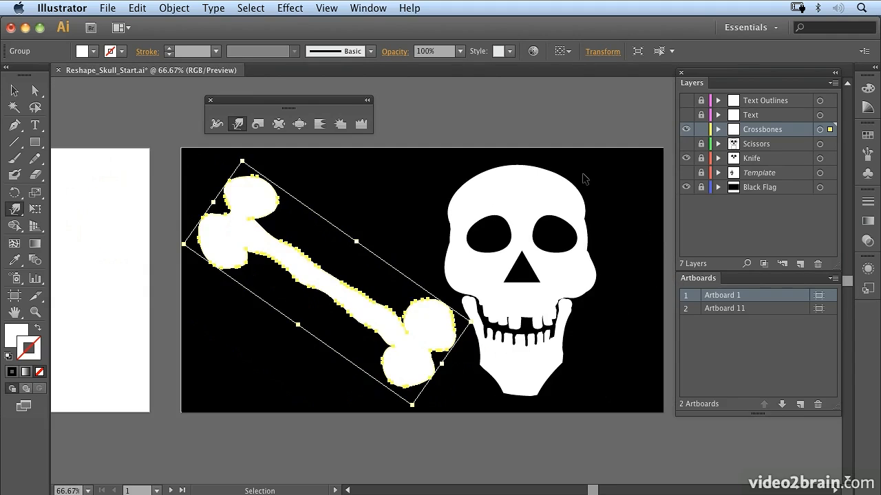
key("shift+r")
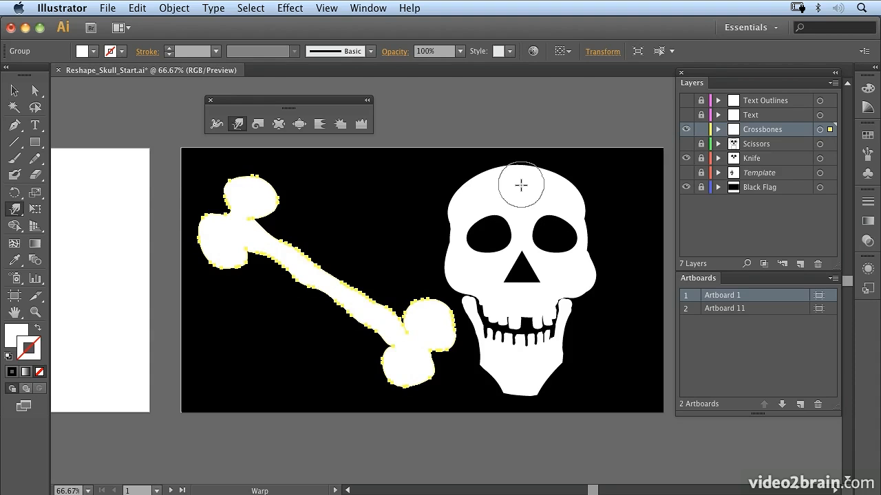
key("super+shift+a")
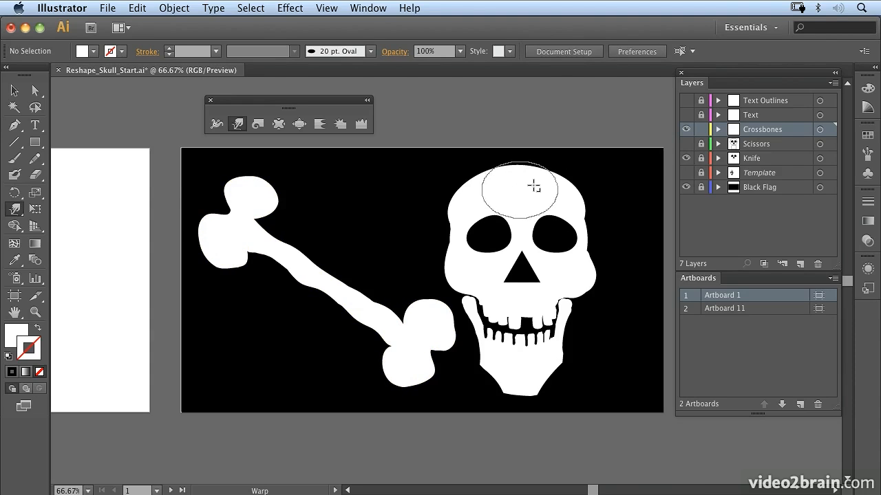
left_click_drag(538, 186, 559, 193)
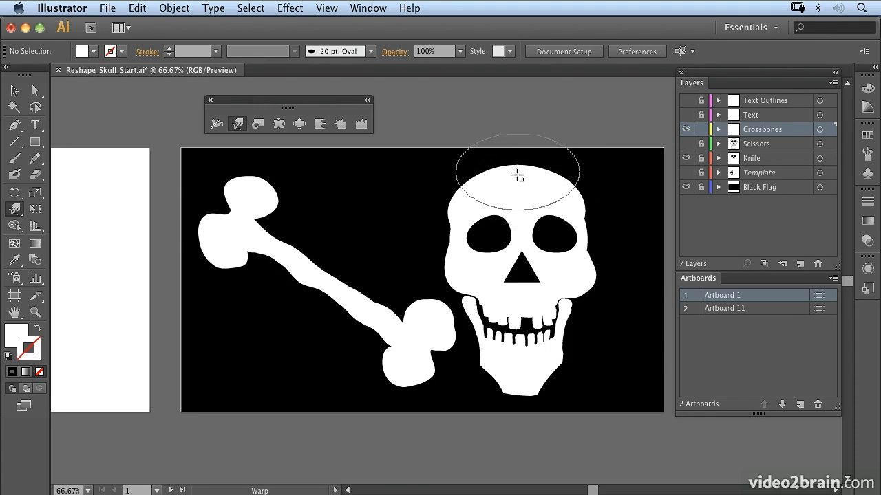
left_click_drag(520, 178, 528, 178)
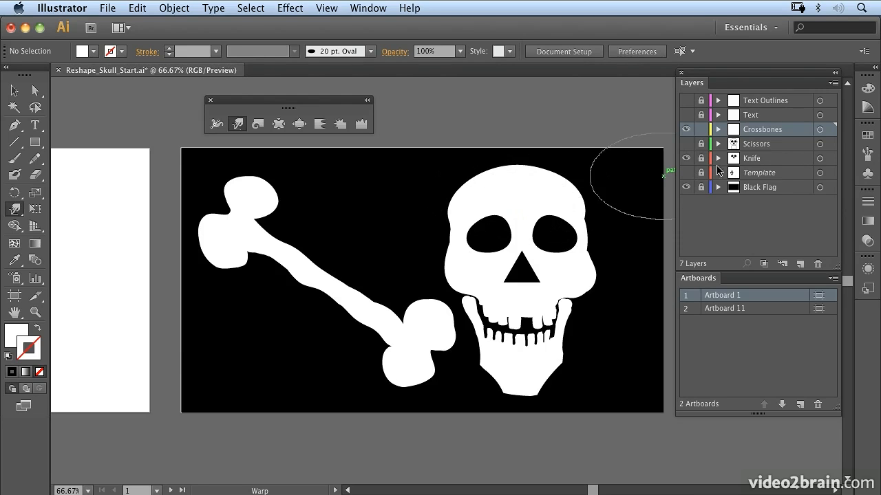
Unlock the Knife layer and expand it to list the skull's individual parts.
left_click(686, 159)
left_click(685, 160)
left_click(718, 158)
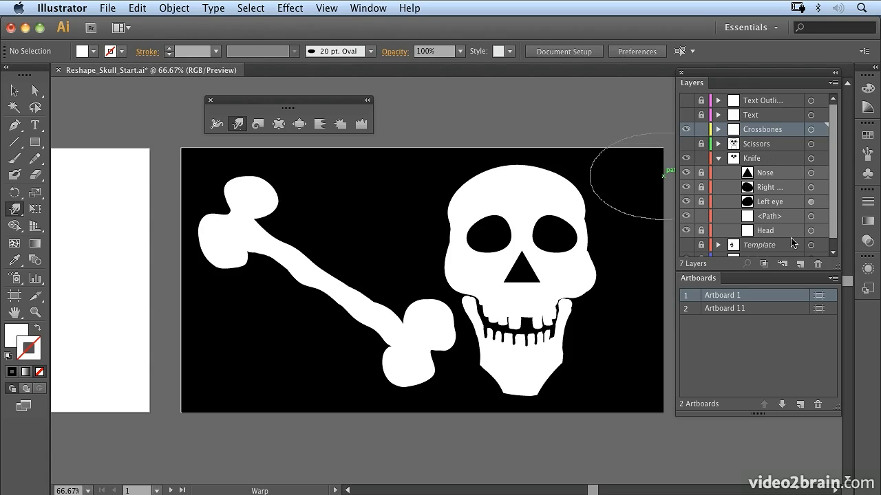
Unlock and select the skull's Head path, then nudge the top of the cranium slightly with the Warp tool.
left_click(700, 231)
left_click(811, 231)
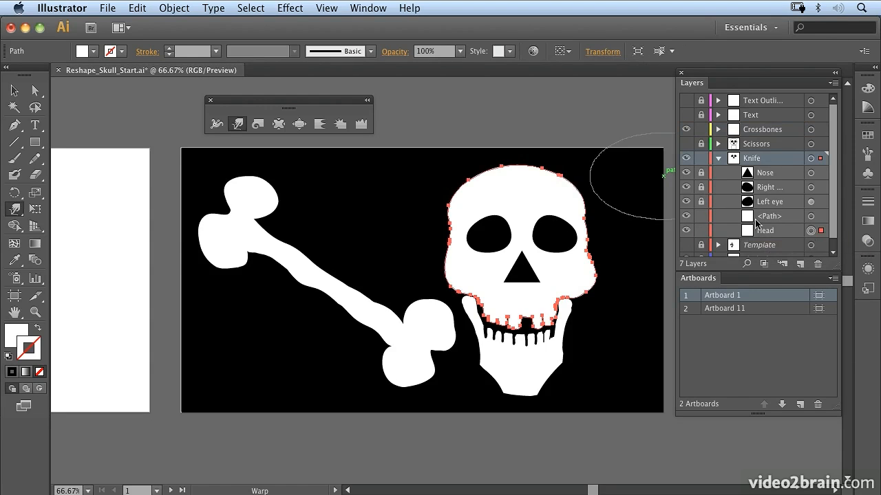
left_click_drag(519, 201, 521, 196)
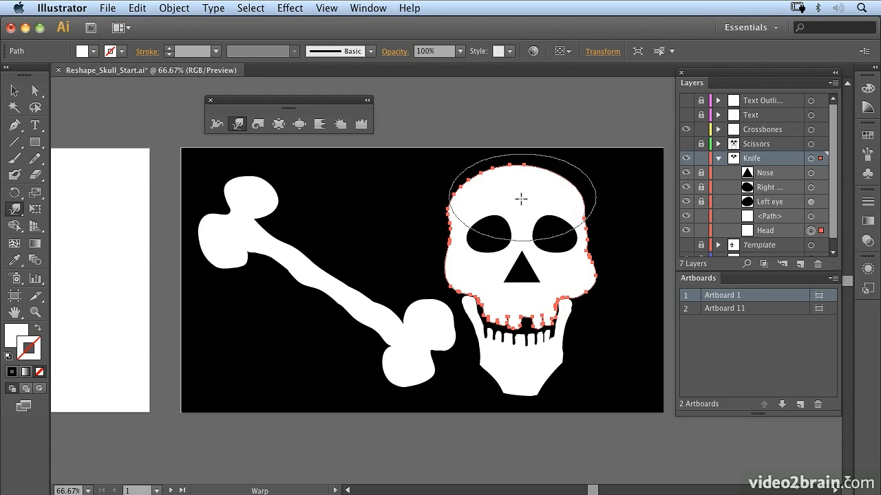
Enlarge the skull's cranium upward and outward with the Bloat tool until it rises above the artboard's upper edge.
left_click(299, 124)
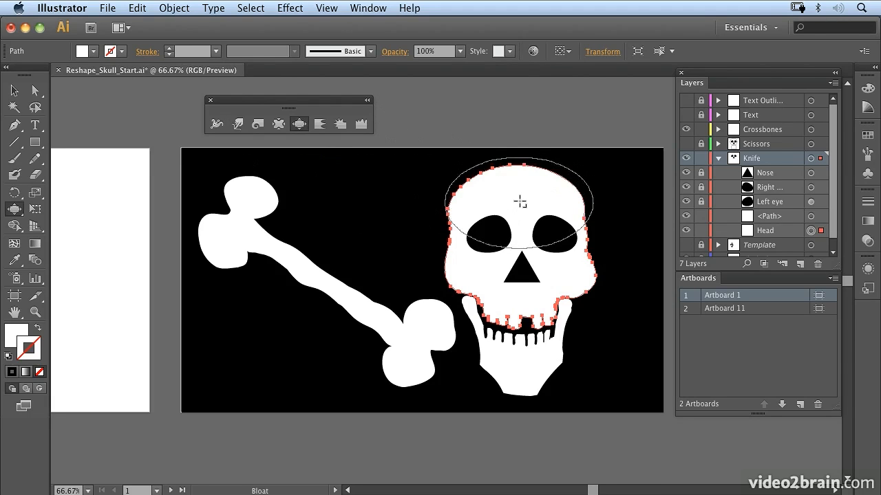
mouse_move(518, 200)
left_mouse_down()
mouse_move(507, 193)
mouse_move(529, 186)
mouse_move(511, 183)
mouse_move(554, 179)
left_mouse_up()
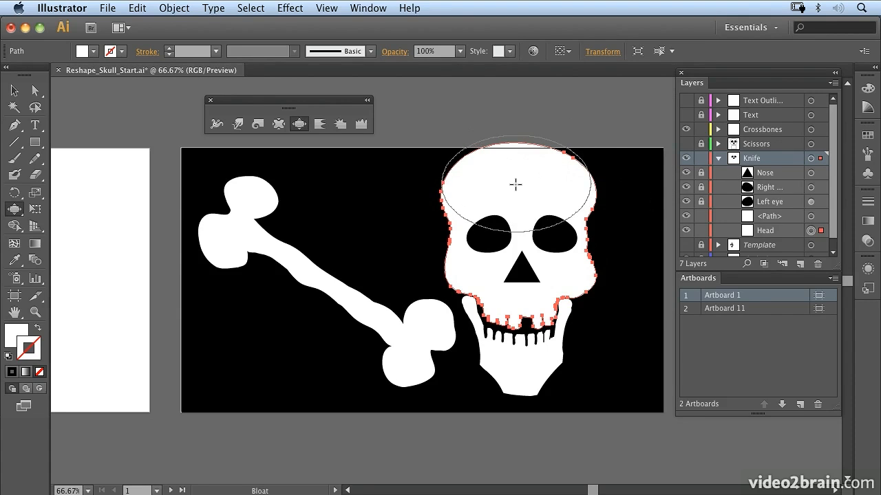
mouse_move(524, 186)
left_mouse_down()
mouse_move(530, 181)
mouse_move(509, 187)
left_mouse_up()
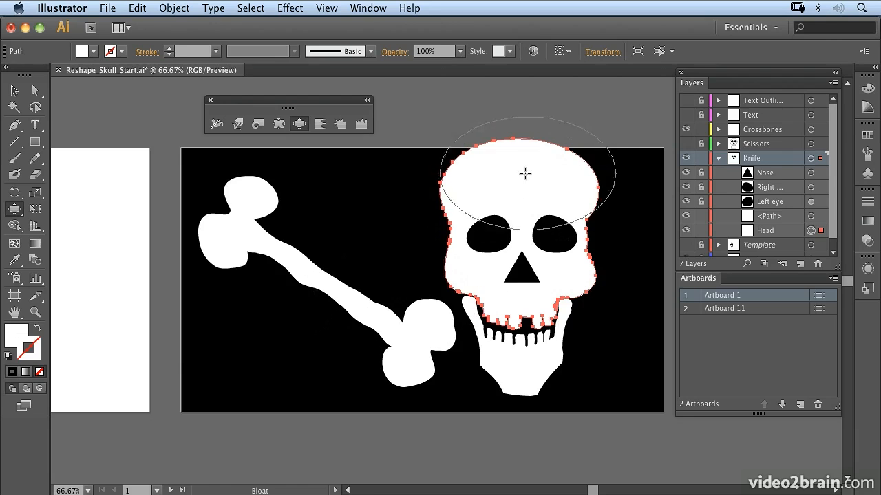
mouse_move(516, 165)
left_mouse_down()
mouse_move(412, 266)
mouse_move(531, 185)
mouse_move(516, 172)
mouse_move(534, 159)
mouse_move(502, 177)
mouse_move(491, 166)
mouse_move(555, 151)
mouse_move(513, 149)
left_mouse_up()
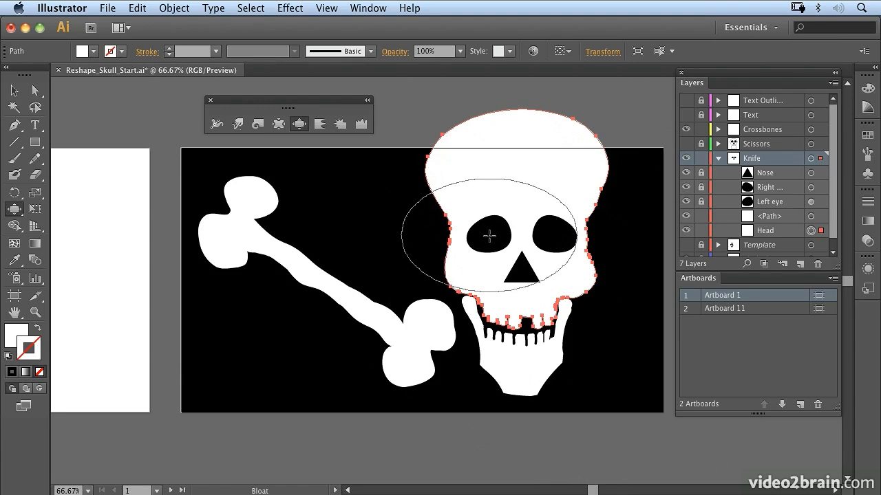
Unlock and select the skull's right eye, try the Bloat tool on it and undo the bloat.
left_click(777, 188)
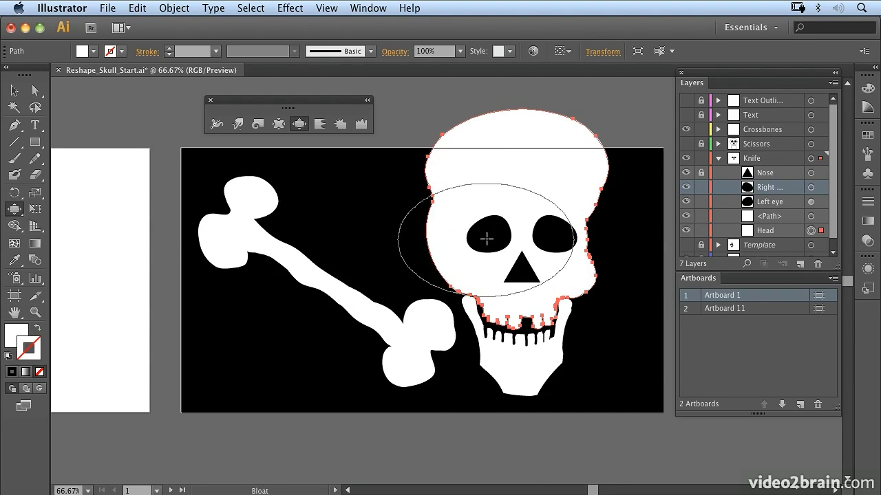
left_click(810, 187)
left_click(554, 234)
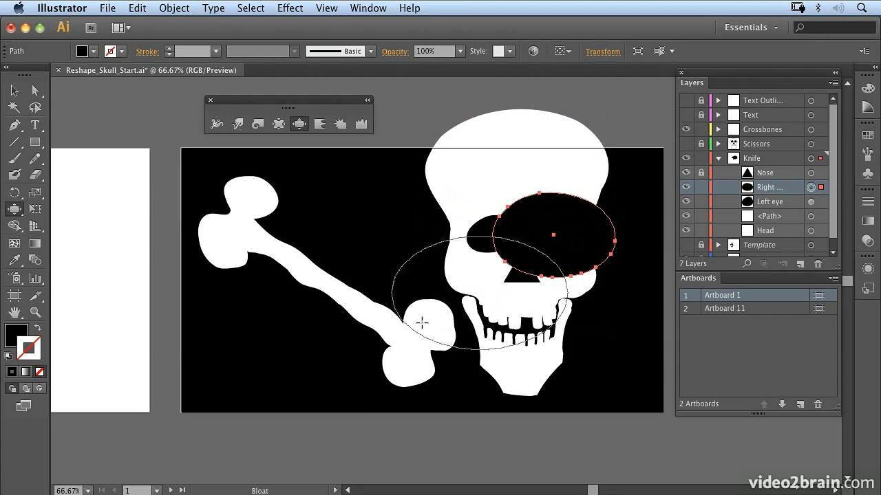
key("super+z")
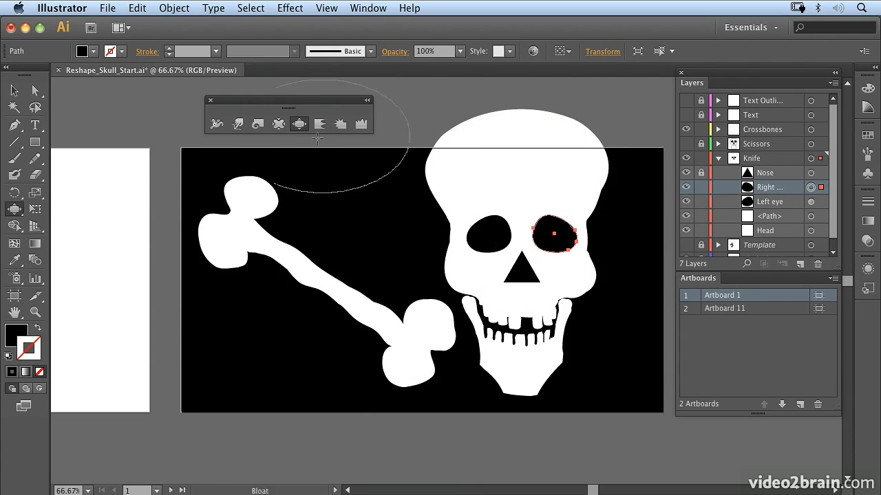
Shrink the Warp brush to a small ellipse and warp the right eye into a shape slanting down toward its outer corner.
left_click(237, 125)
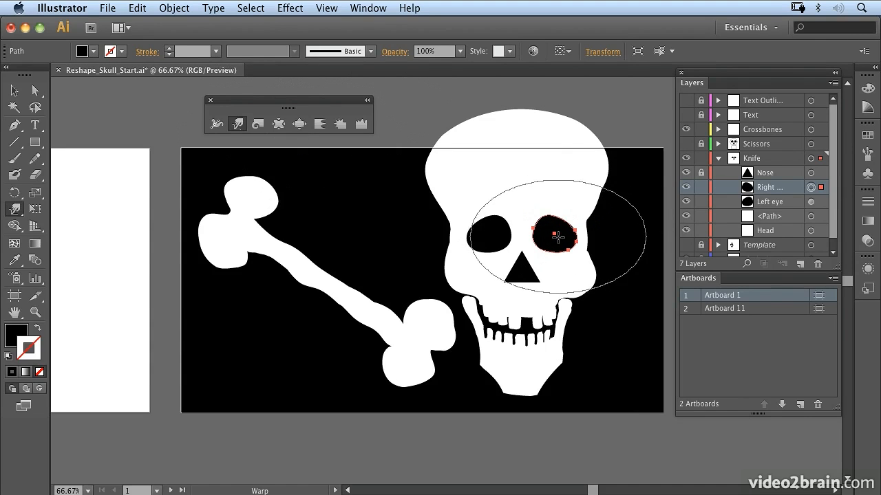
mouse_move(562, 233)
left_mouse_down()
mouse_move(488, 253)
mouse_move(497, 279)
mouse_move(486, 285)
left_mouse_up()
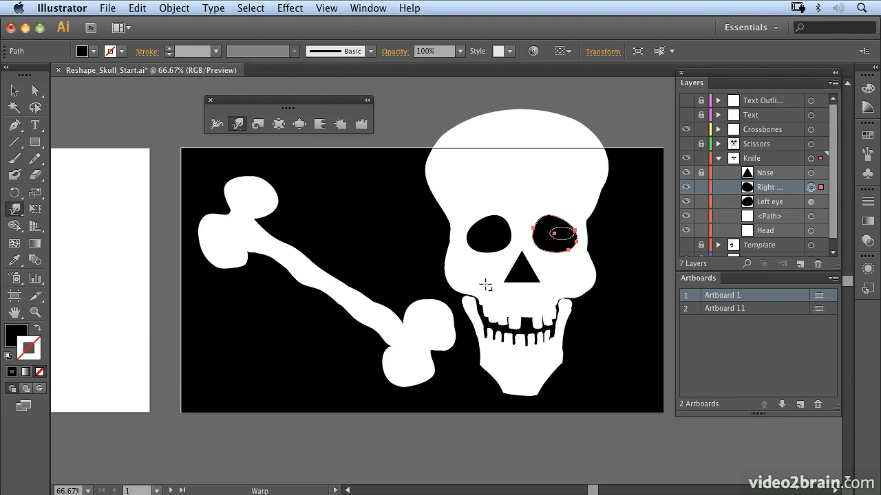
mouse_move(549, 230)
left_mouse_down()
mouse_move(540, 211)
mouse_move(556, 221)
mouse_move(547, 250)
mouse_move(561, 239)
mouse_move(554, 235)
mouse_move(557, 252)
mouse_move(582, 246)
left_mouse_up()
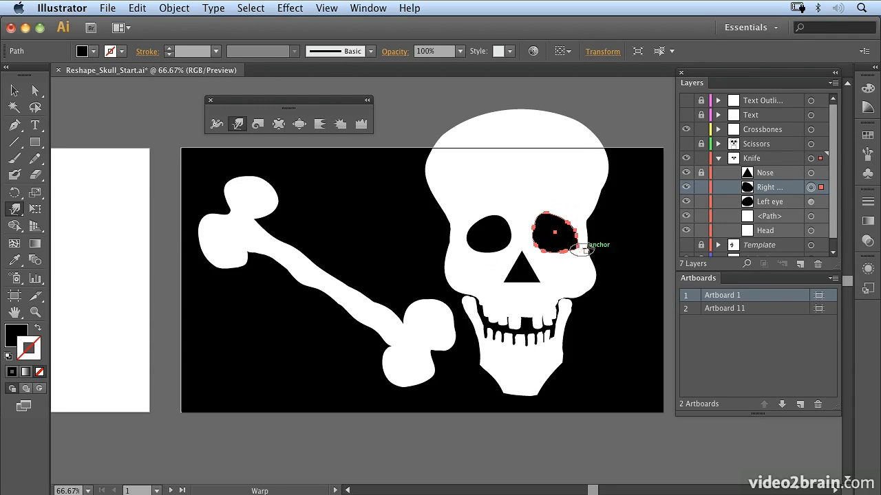
key("super")
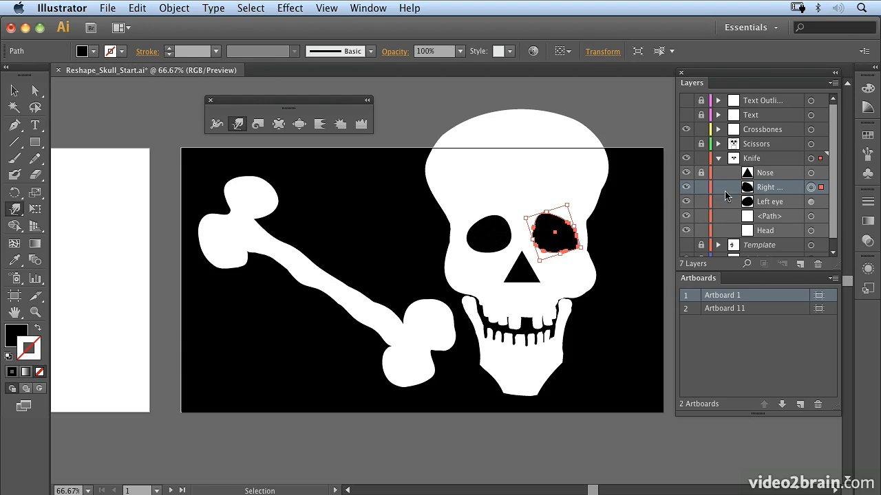
Warp the left eye to mirror the right one's droop, and warp the nose triangle into flared lower corners with a notched base.
left_click(812, 202)
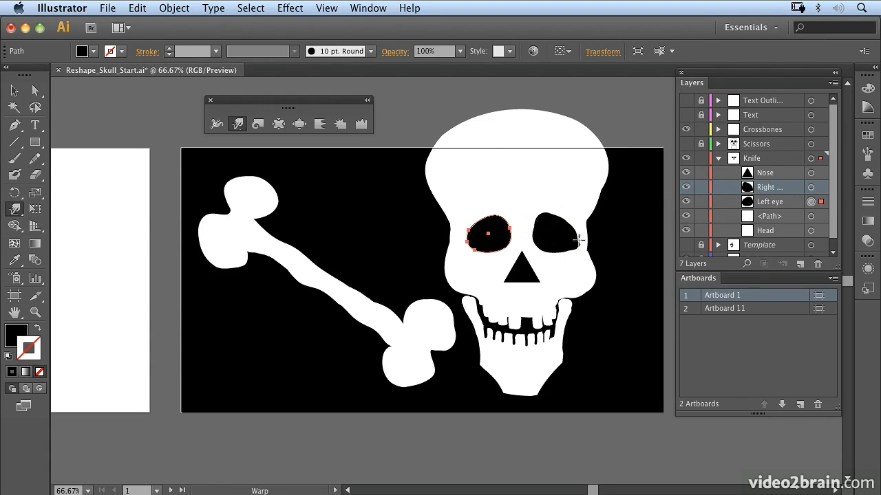
left_click_drag(502, 217, 505, 213)
left_click_drag(474, 251, 510, 245)
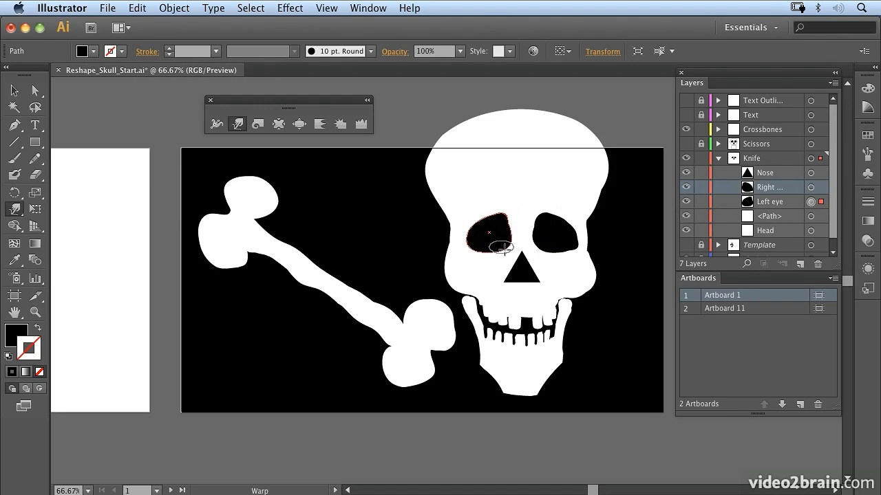
left_click(812, 173)
mouse_move(522, 264)
left_mouse_down()
mouse_move(527, 254)
mouse_move(560, 284)
mouse_move(493, 284)
mouse_move(521, 273)
left_mouse_up()
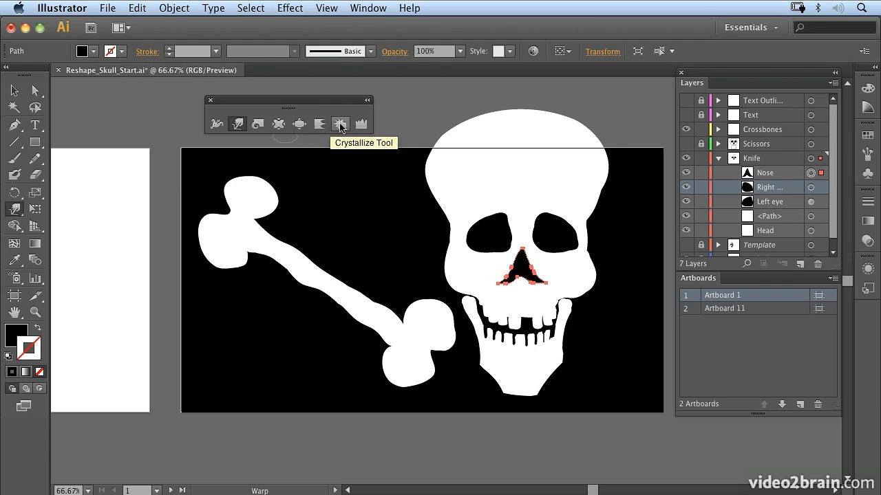
Apply the Crystallize tool along the upper outline of the Head path to form spiky hair, and deselect the skull.
left_click(811, 231)
left_click(340, 123)
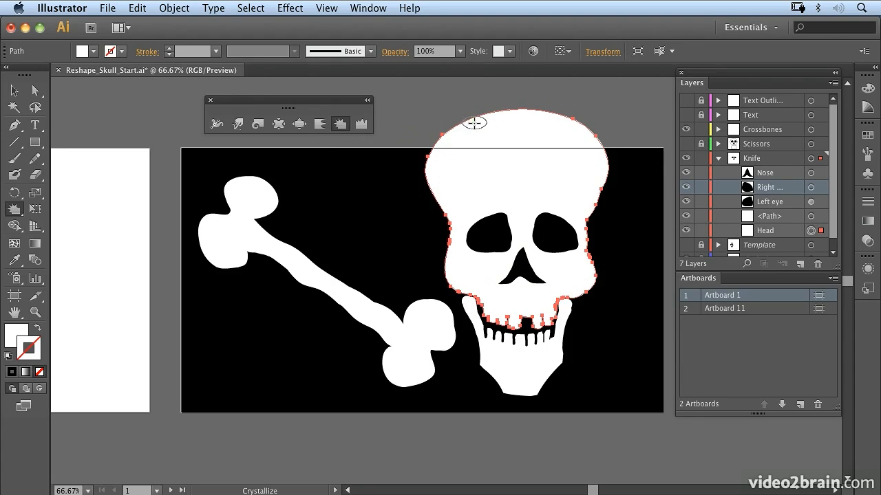
mouse_move(479, 126)
left_mouse_down()
mouse_move(507, 104)
mouse_move(464, 128)
mouse_move(478, 110)
mouse_move(483, 120)
mouse_move(477, 102)
mouse_move(493, 118)
mouse_move(511, 114)
mouse_move(518, 100)
mouse_move(538, 121)
mouse_move(547, 111)
mouse_move(564, 126)
mouse_move(574, 117)
mouse_move(590, 127)
mouse_move(604, 163)
mouse_move(595, 139)
mouse_move(499, 120)
mouse_move(458, 137)
mouse_move(441, 159)
mouse_move(445, 181)
left_mouse_up()
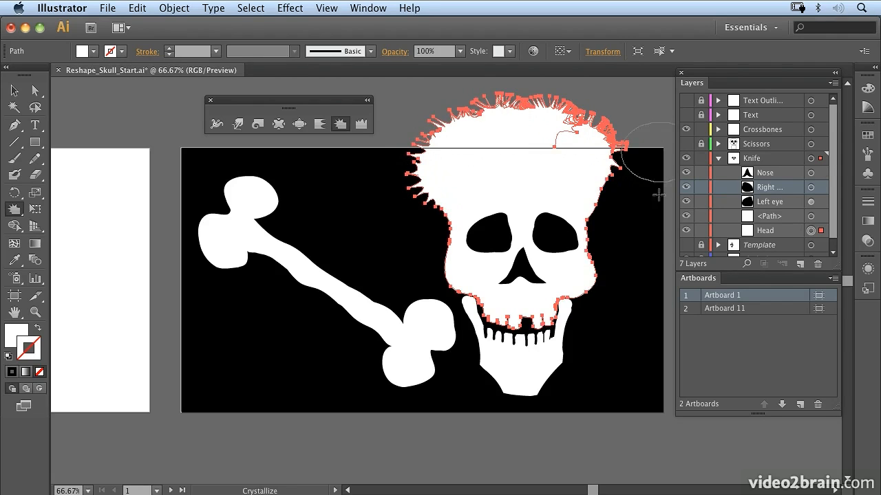
left_click(14, 90)
key("super+shift+a")
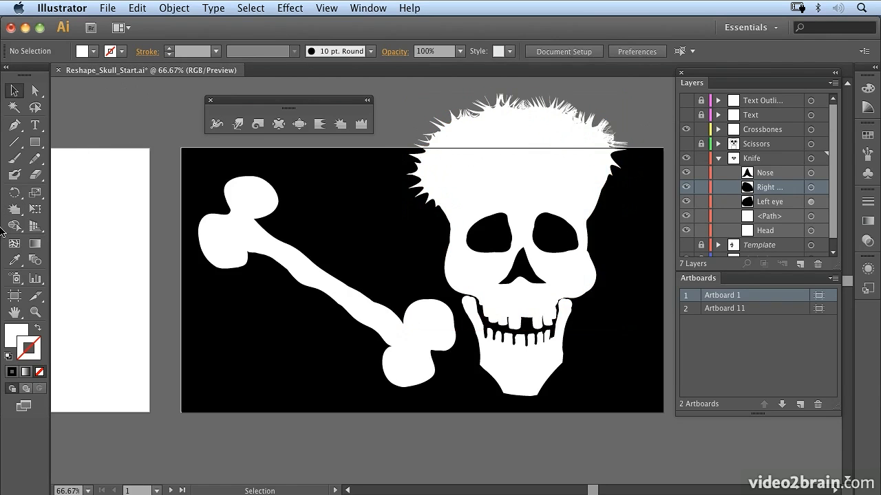
Roughen the sides of the Head path below the spiky hair with the Wrinkle tool, and deselect the skull.
left_click(362, 125)
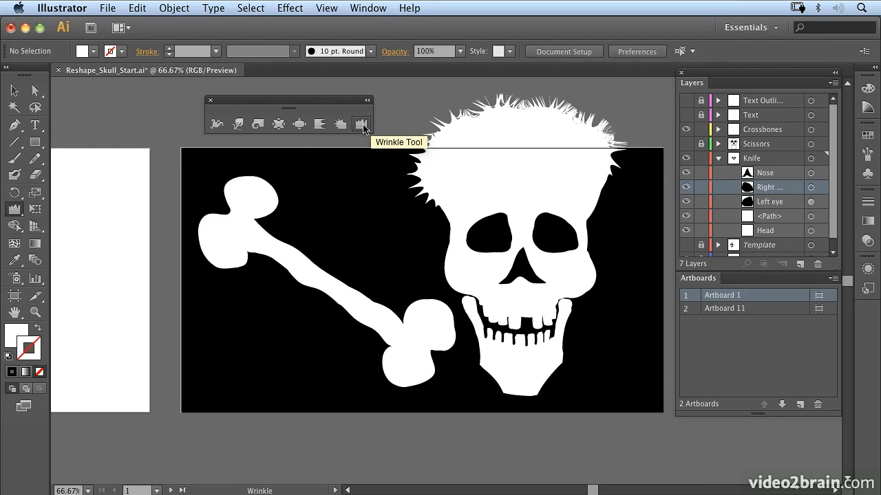
left_click(539, 173, "super")
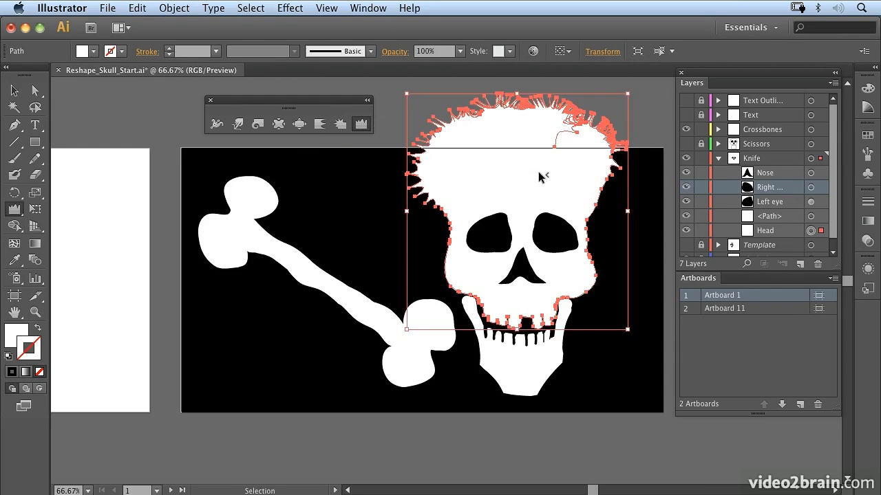
left_click_drag(611, 179, 591, 175)
left_click_drag(577, 209, 575, 209)
left_click(453, 212)
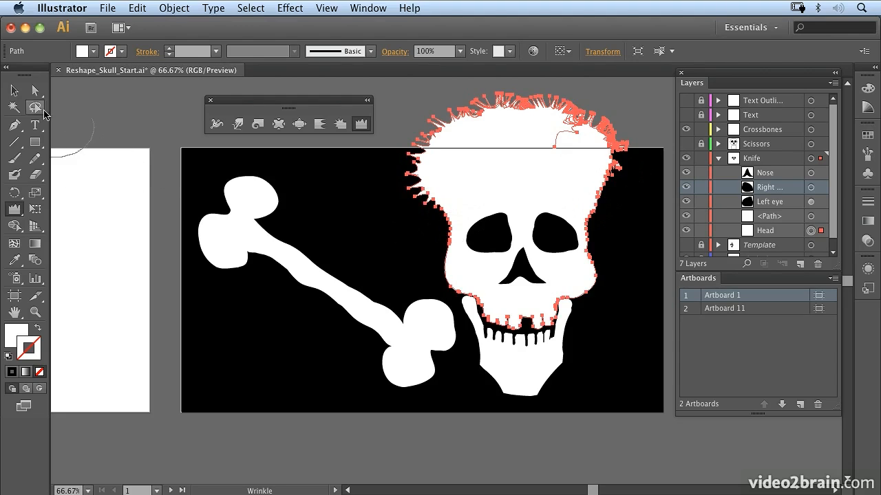
left_click(14, 90)
left_click(152, 128)
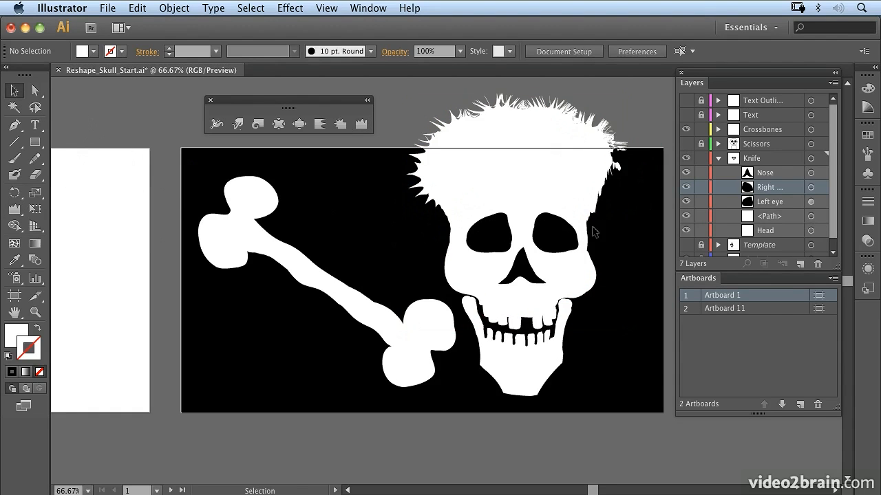